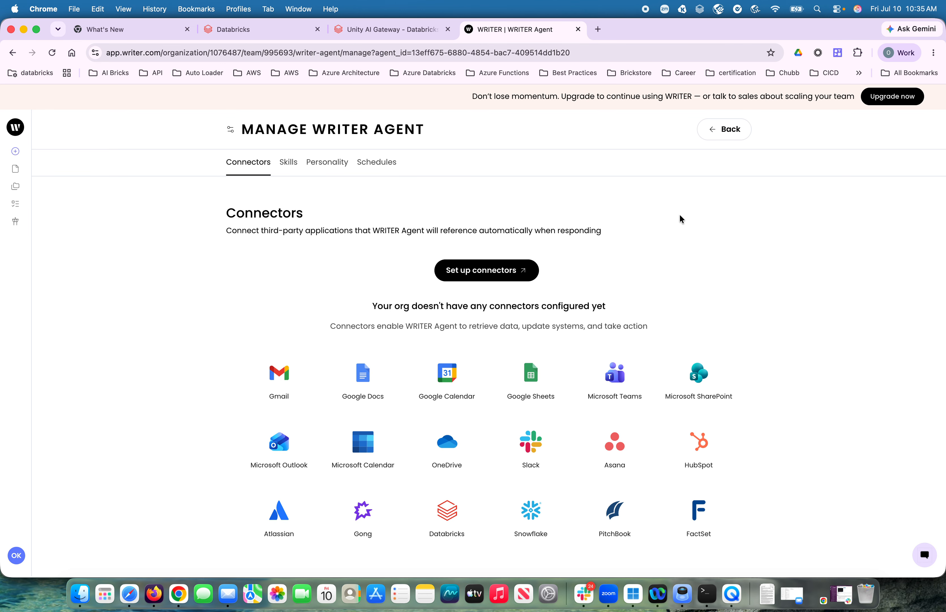
# - Open the organization's connector setup and start configuring a new Databricks connector
pyautogui.click(499, 270)
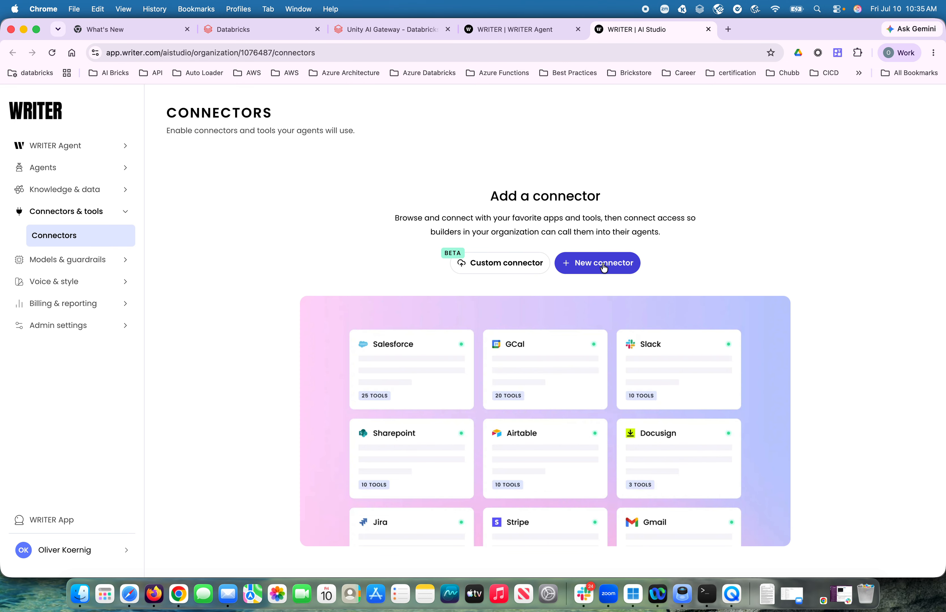
pyautogui.click(600, 265)
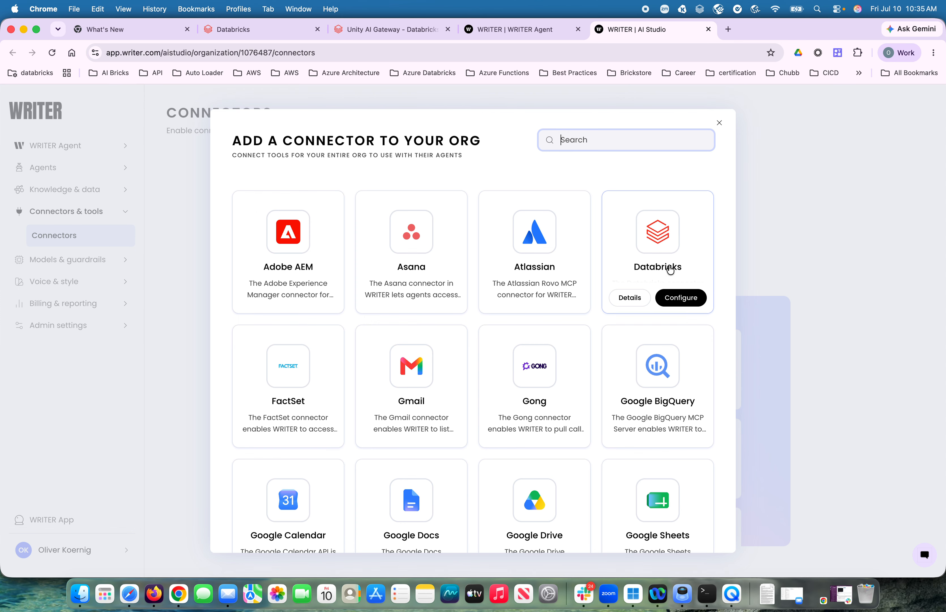
pyautogui.click(682, 298)
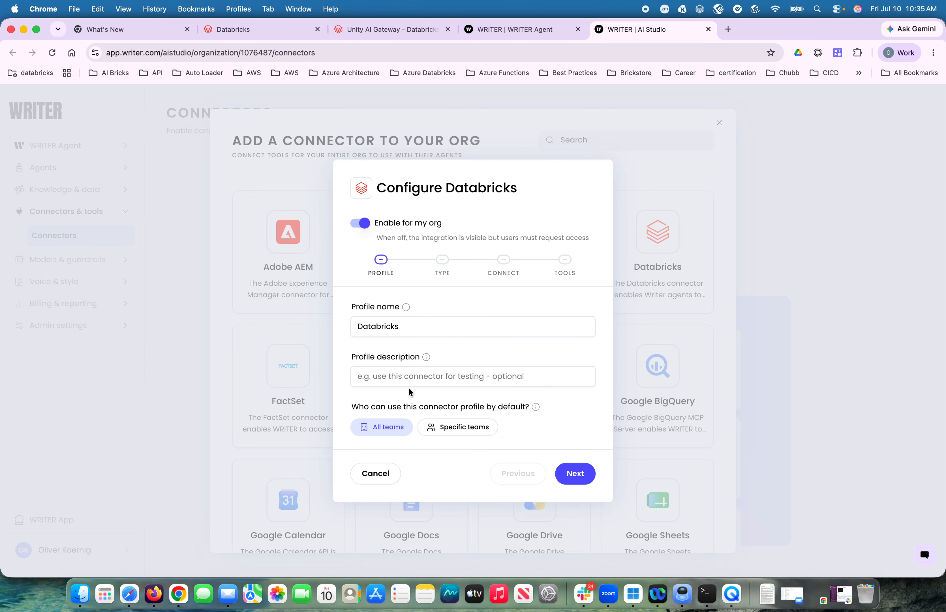
# - Accept the Databricks profile for all teams and the user-level, self-managed connection type, proceeding to the OAuth connection details
pyautogui.click(569, 473)
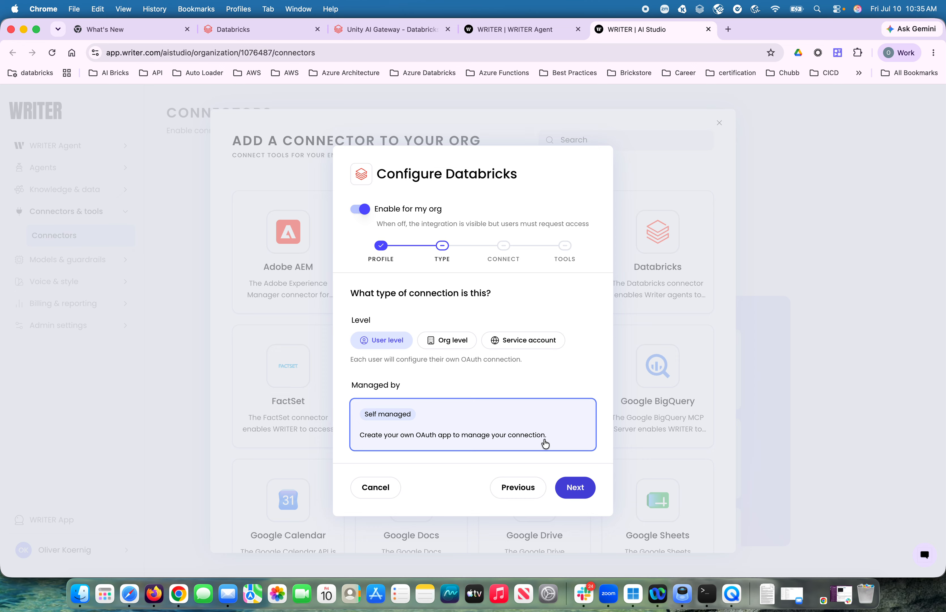
pyautogui.click(576, 489)
pyautogui.scroll(-3, 519, 406)
pyautogui.scroll(3, 520, 403)
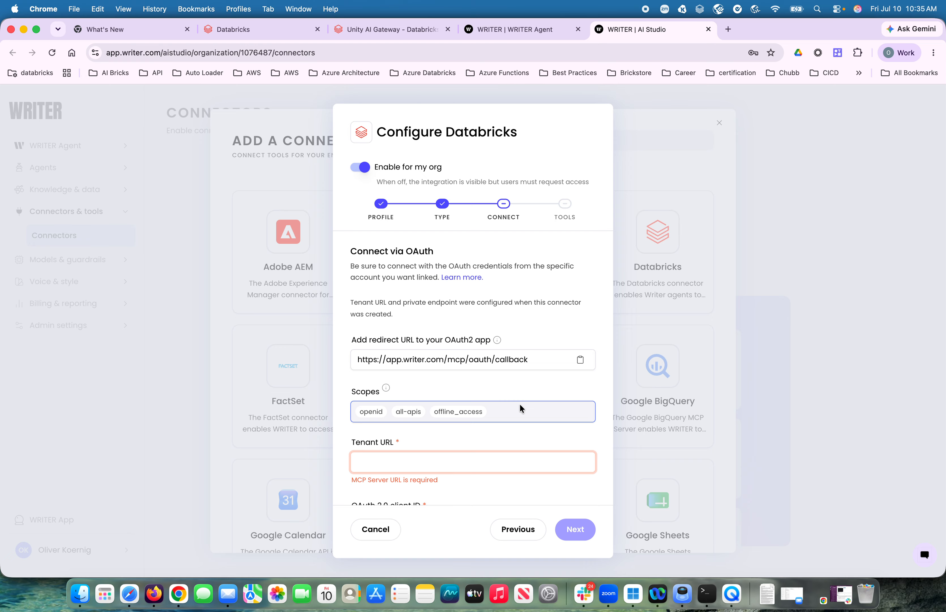
pyautogui.scroll(-3, 520, 403)
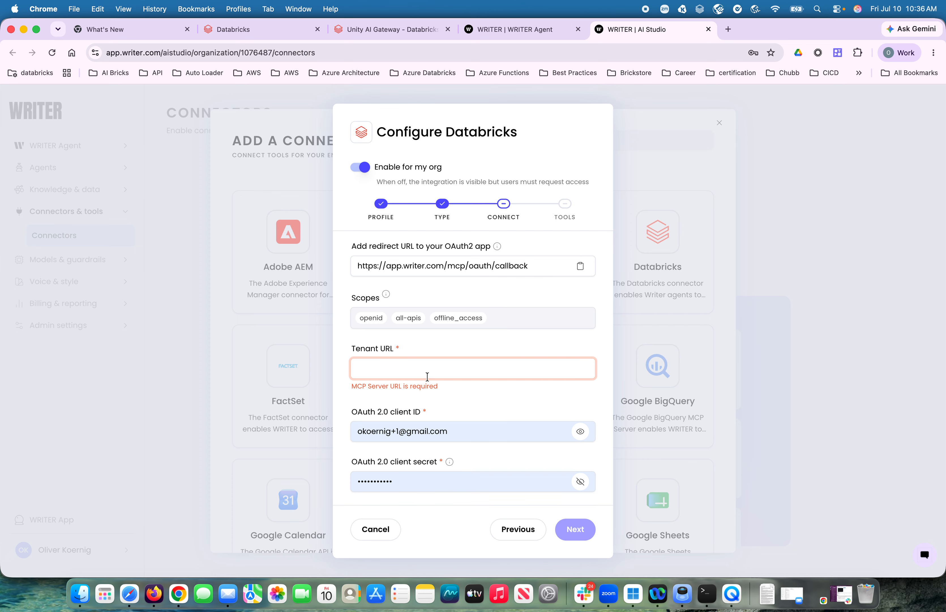
# - Switch to Databricks Unity AI Gateway, open the NYC Taxi Trip Analysis MCP server and copy its URL
pyautogui.click(422, 366)
pyautogui.click(375, 30)
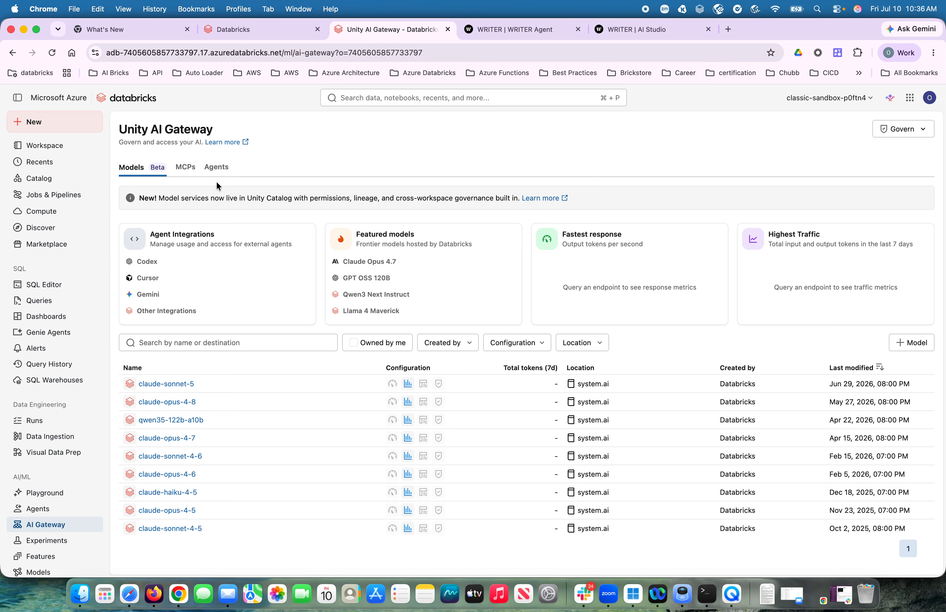
pyautogui.click(186, 168)
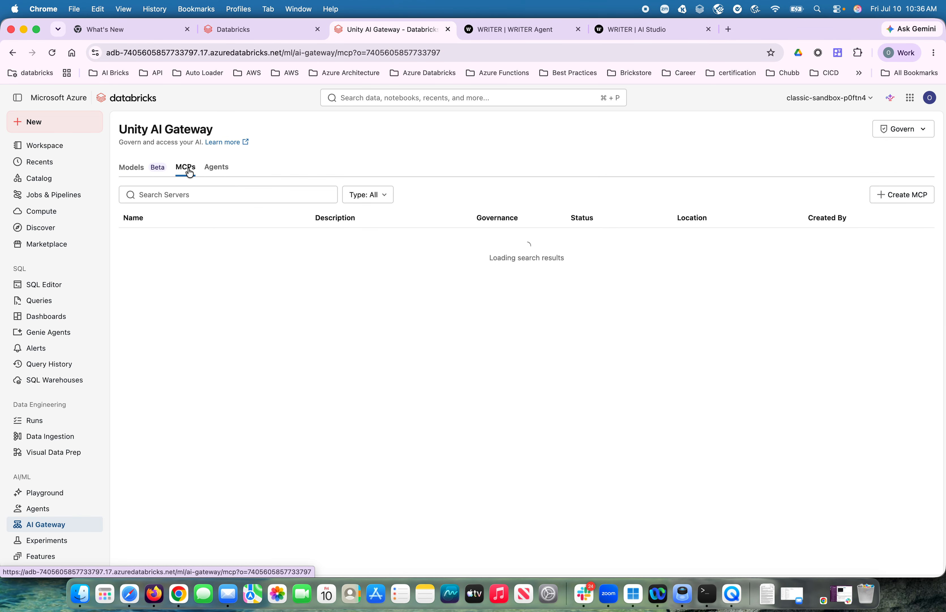
pyautogui.scroll(-2, 291, 251)
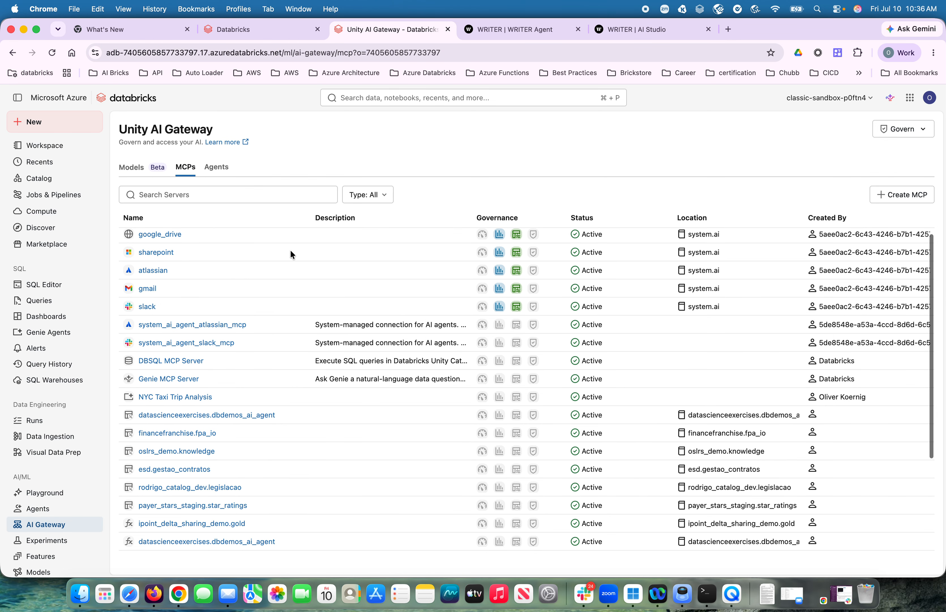
pyautogui.scroll(2, 291, 254)
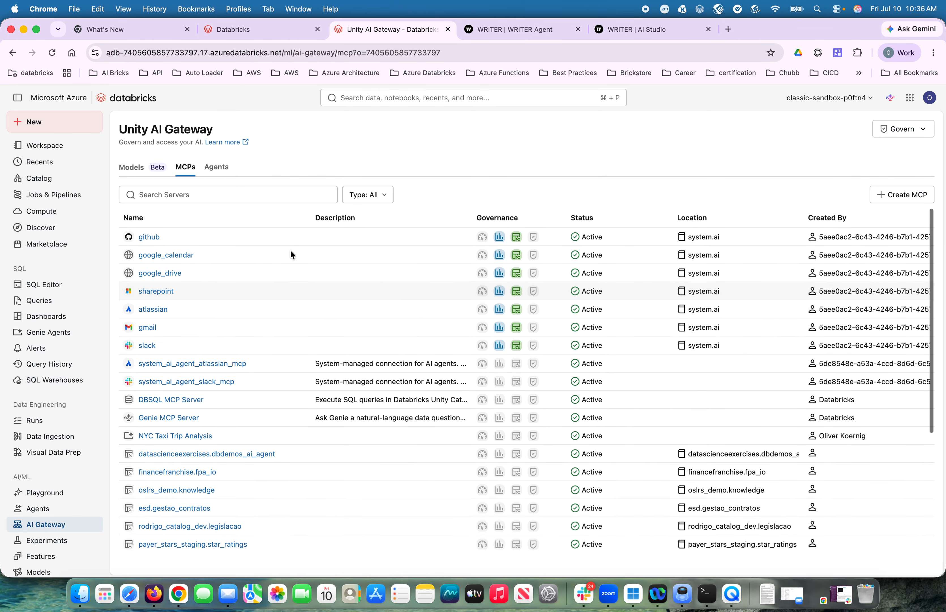
pyautogui.click(179, 437)
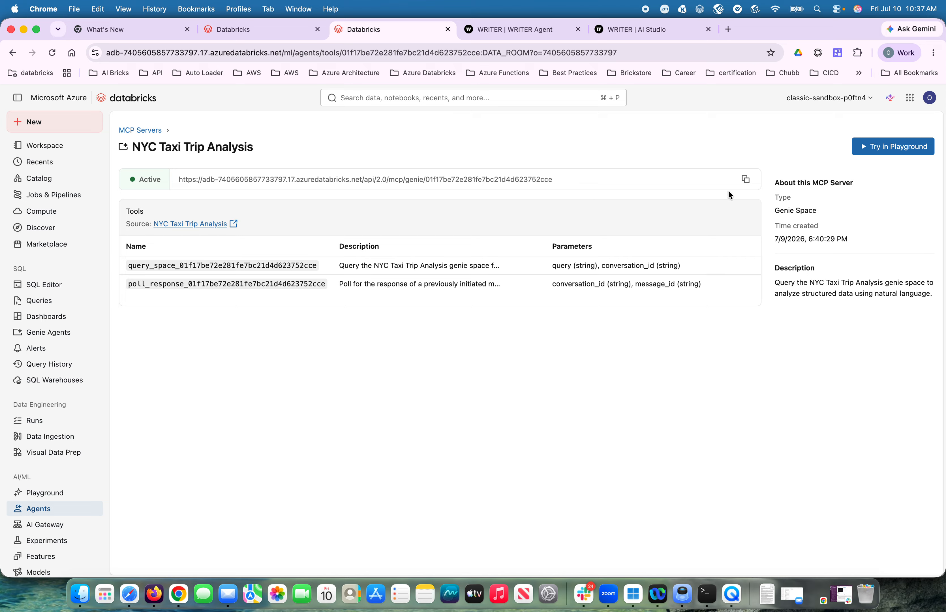
pyautogui.click(746, 181)
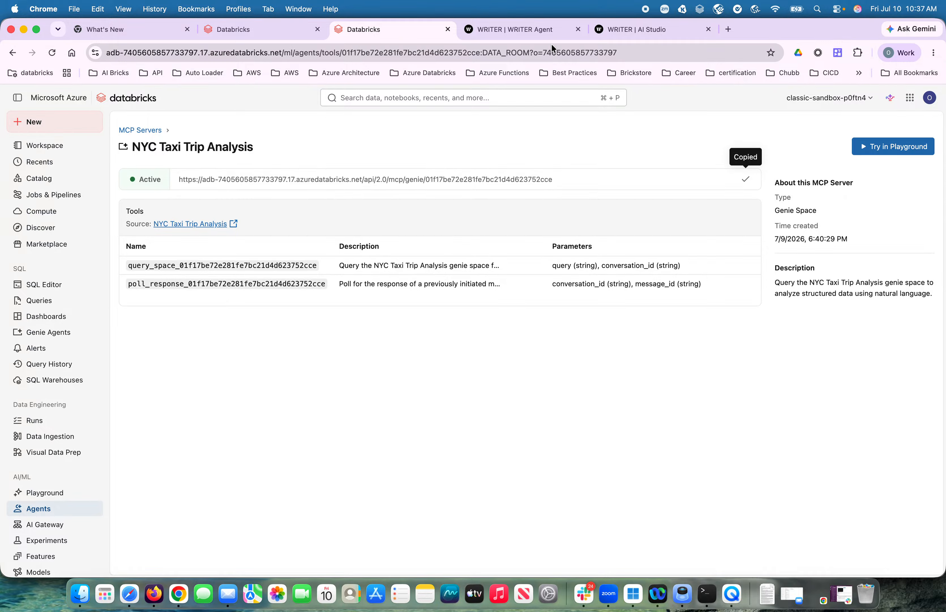
# - Back in WRITER AI Studio, paste the copied MCP server URL as the connector's tenant URL
pyautogui.click(654, 32)
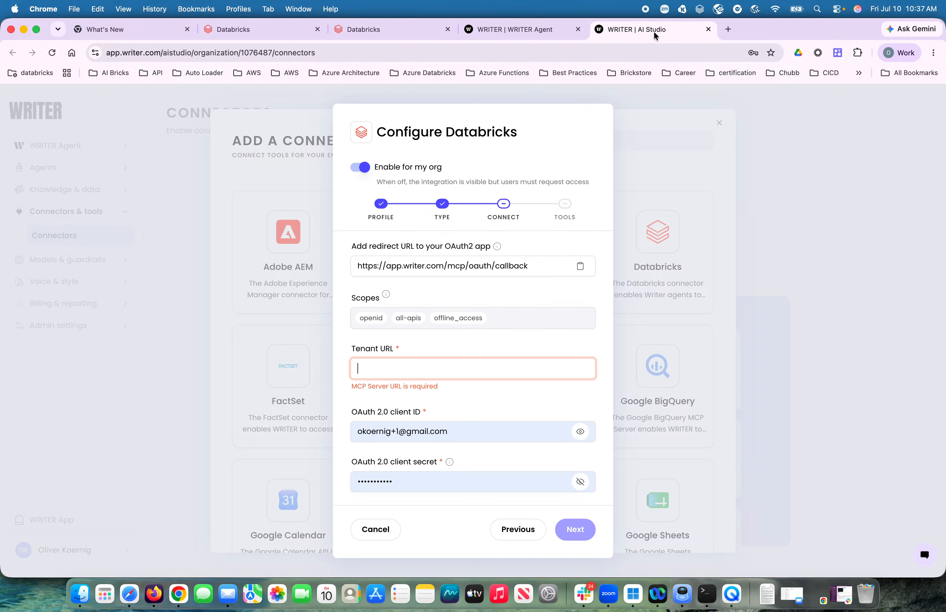
pyautogui.press('super+v')
pyautogui.press('Tab')
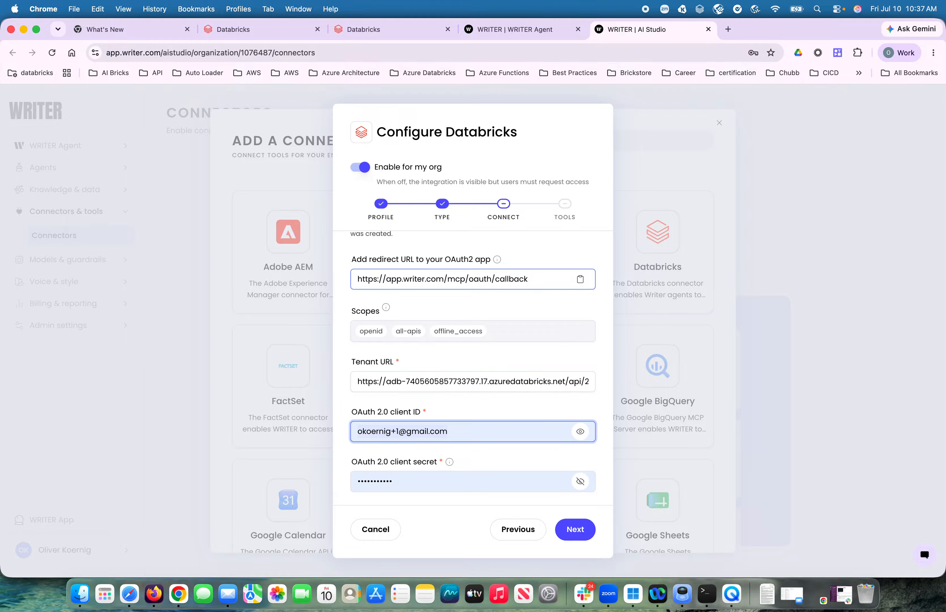
pyautogui.click(401, 31)
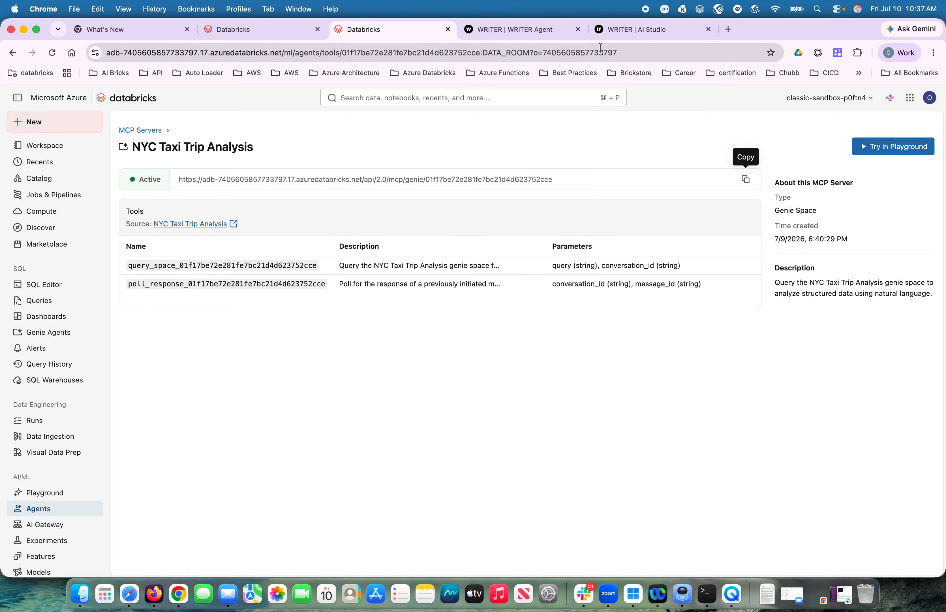
pyautogui.click(618, 33)
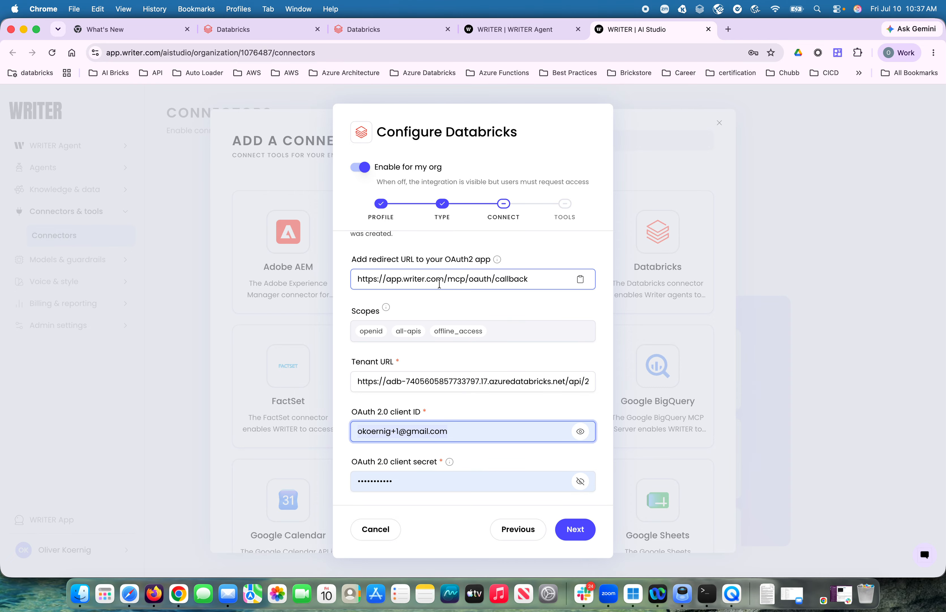
# - In the Databricks account console, clear the app connections filter and start a new connection with the application name Writer
pyautogui.click(246, 31)
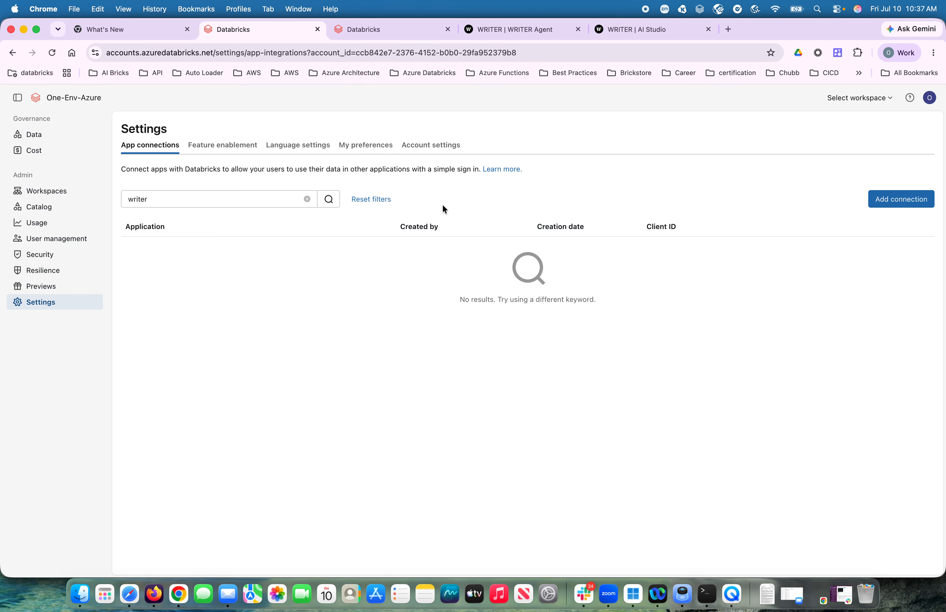
pyautogui.click(307, 198)
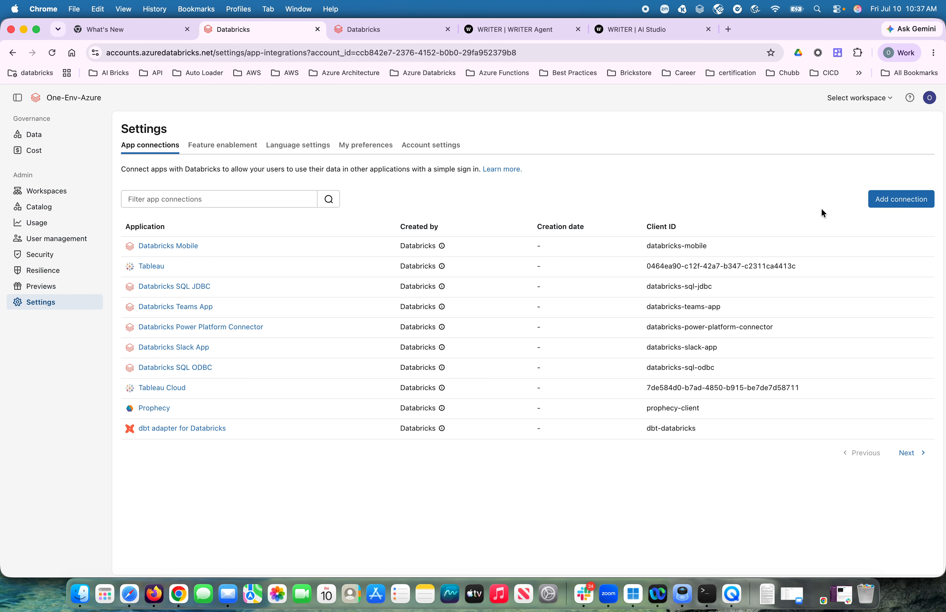
pyautogui.click(914, 201)
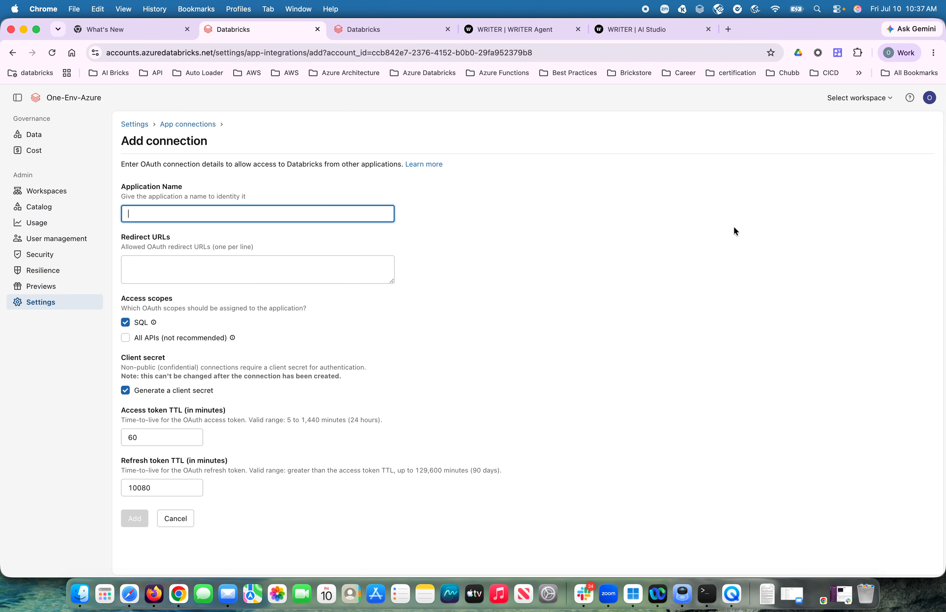
pyautogui.write('Writer')
pyautogui.press('Tab')
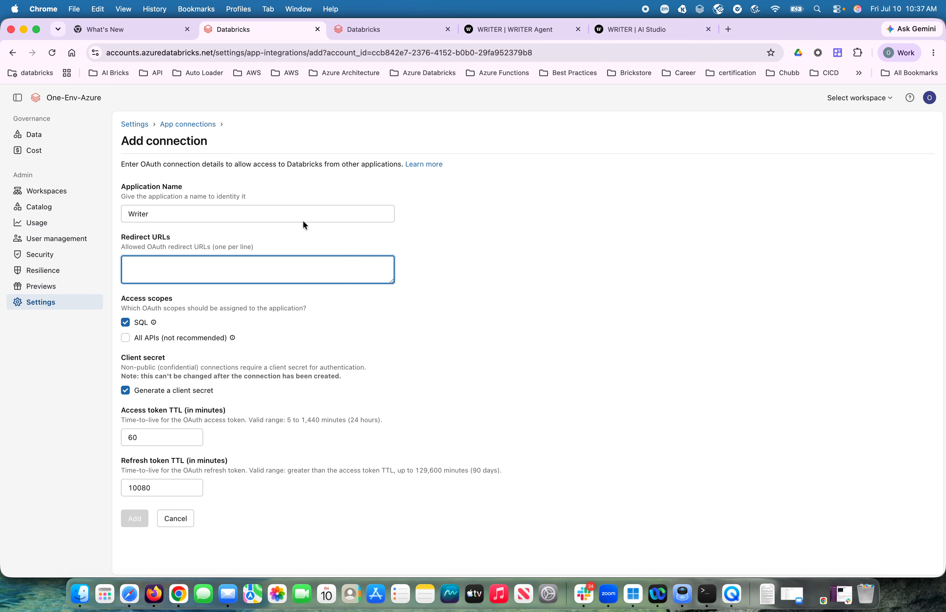
# - Copy the OAuth redirect URL from the WRITER connector into the Databricks connection's redirect URLs
pyautogui.click(632, 31)
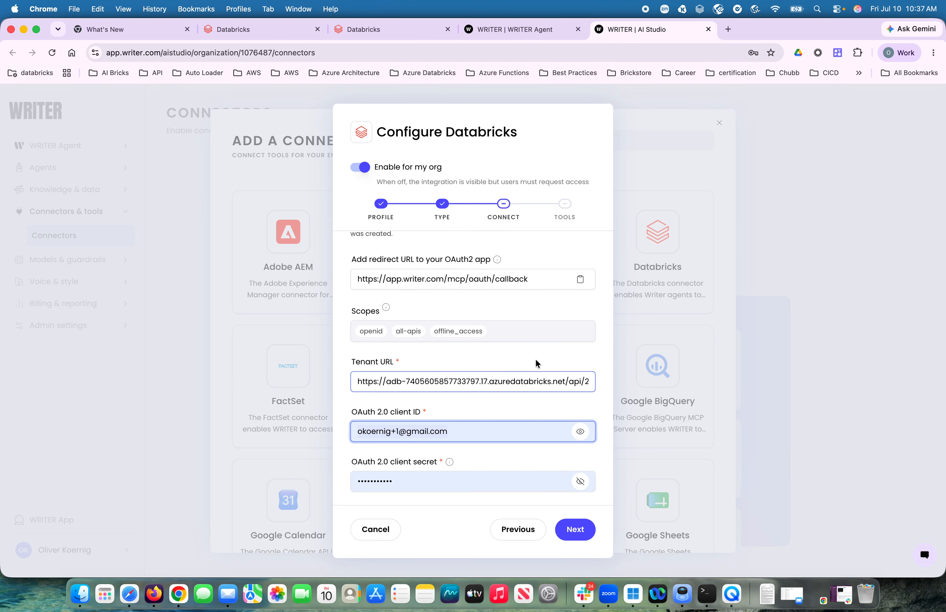
pyautogui.click(581, 280)
pyautogui.click(262, 30)
pyautogui.press('super+v')
# - Replace the SQL access scope with All APIs and create the Writer app connection with a generated client secret
pyautogui.click(125, 323)
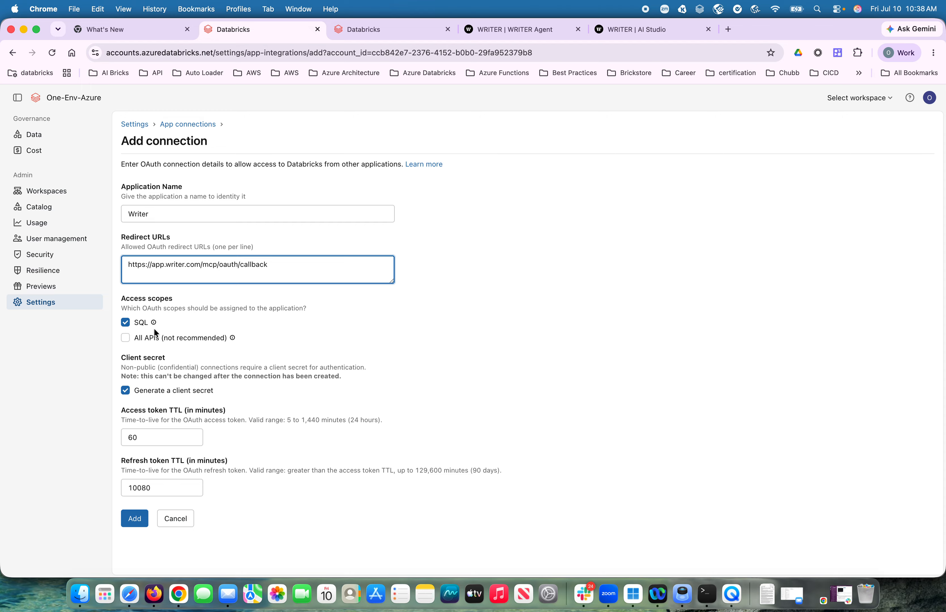
pyautogui.click(126, 337)
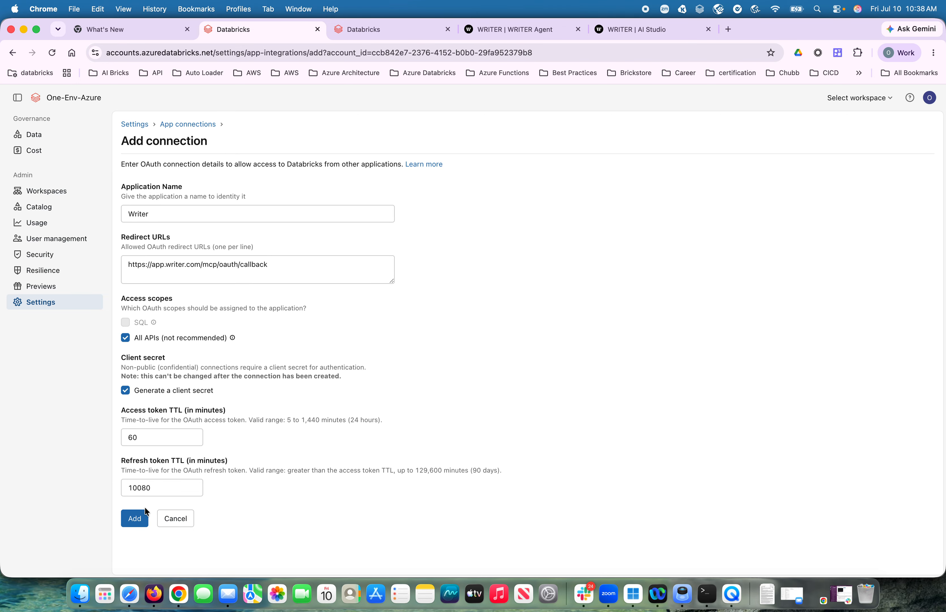
pyautogui.click(135, 525)
pyautogui.click(353, 377)
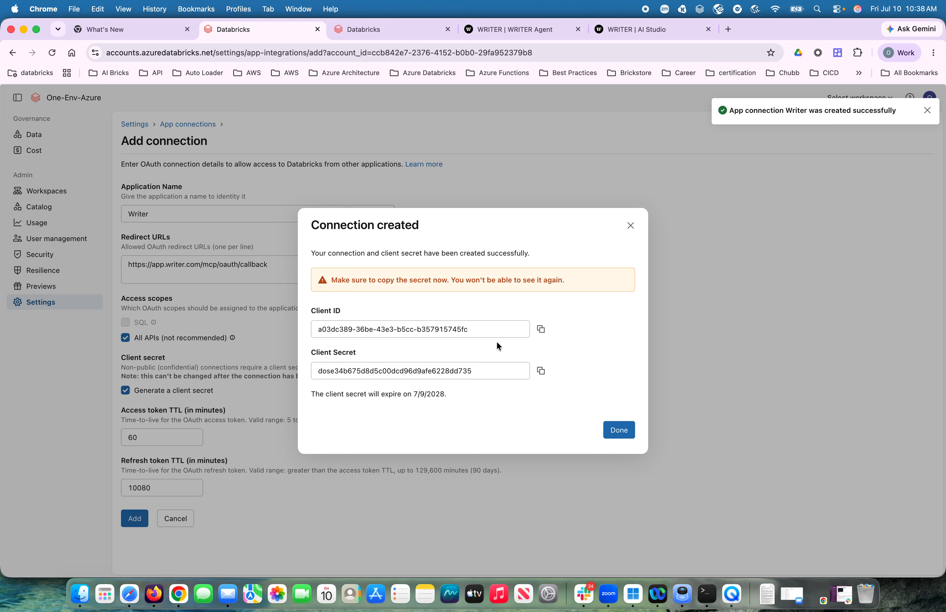
# - Copy the new connection's client ID and use it to replace the OAuth 2.0 client ID in the WRITER connector
pyautogui.click(541, 329)
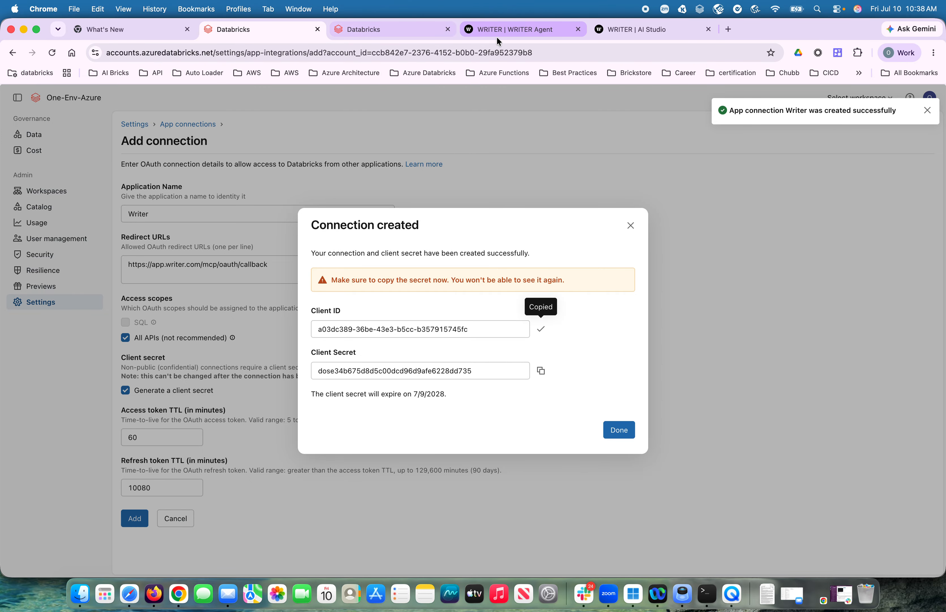
pyautogui.click(627, 29)
pyautogui.click(466, 434)
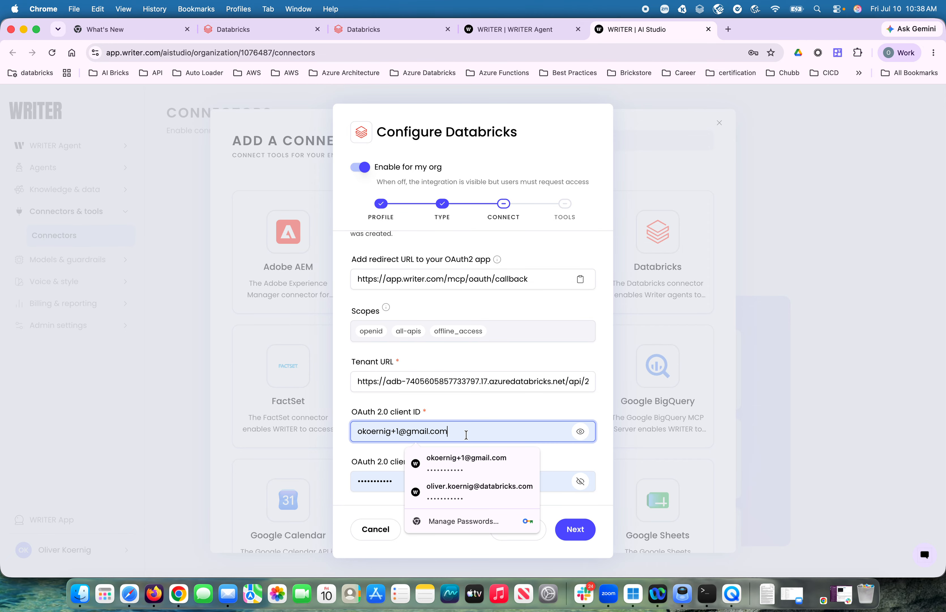
pyautogui.press('super+a')
pyautogui.press('super+v')
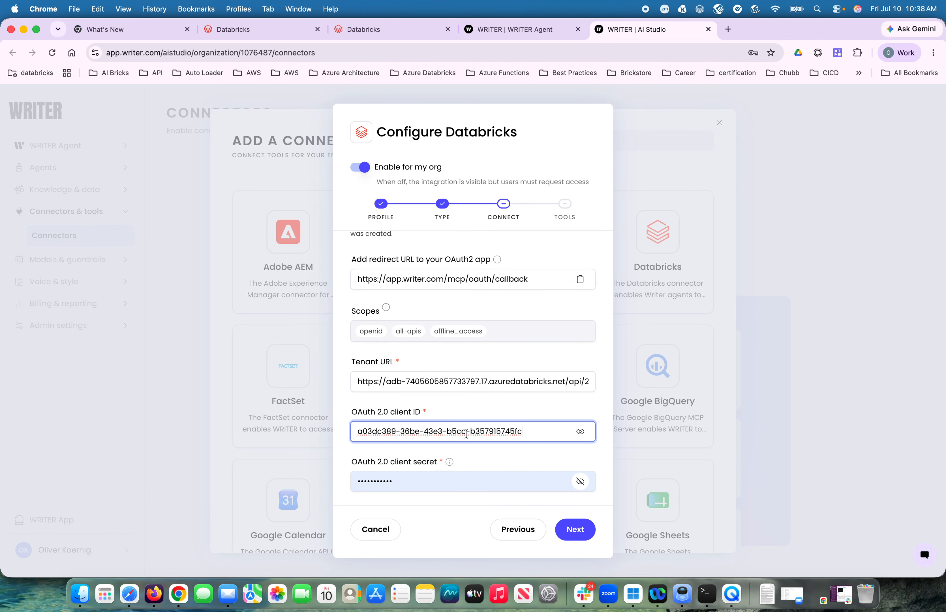
# - Replace the WRITER connector's OAuth 2.0 client secret with the client secret copied from the new Databricks connection
pyautogui.moveTo(450, 461)
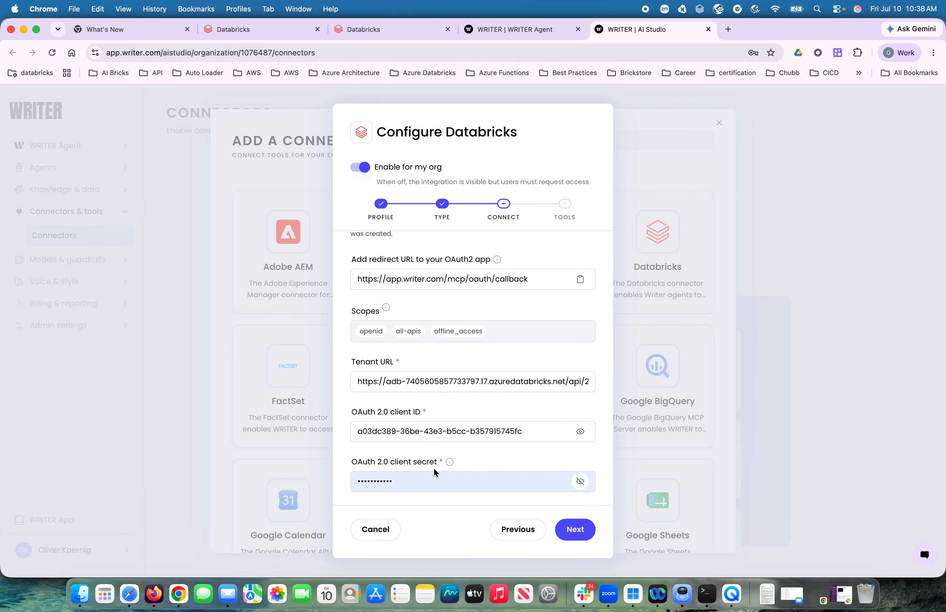
pyautogui.doubleClick(428, 482)
pyautogui.press('BackSpace')
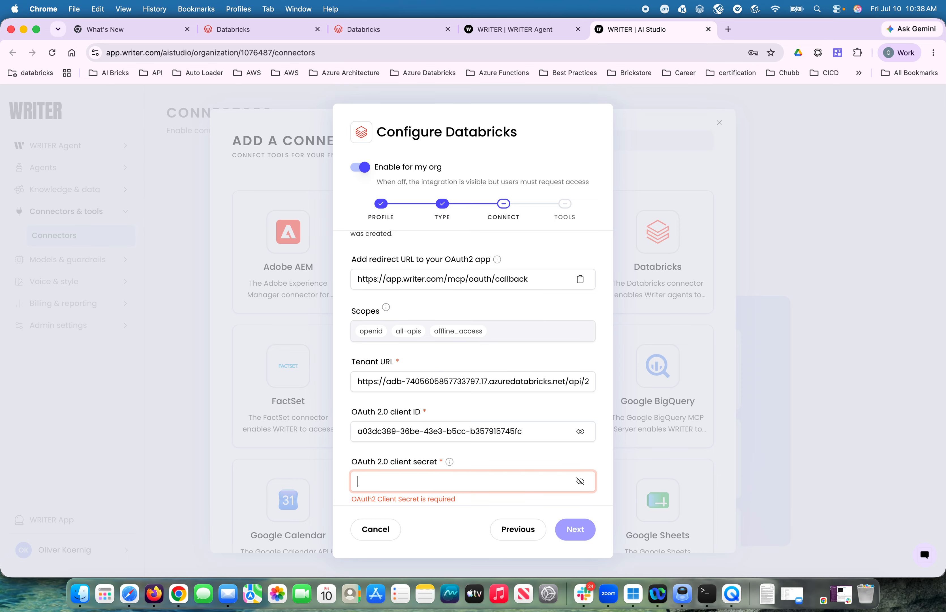
pyautogui.click(407, 36)
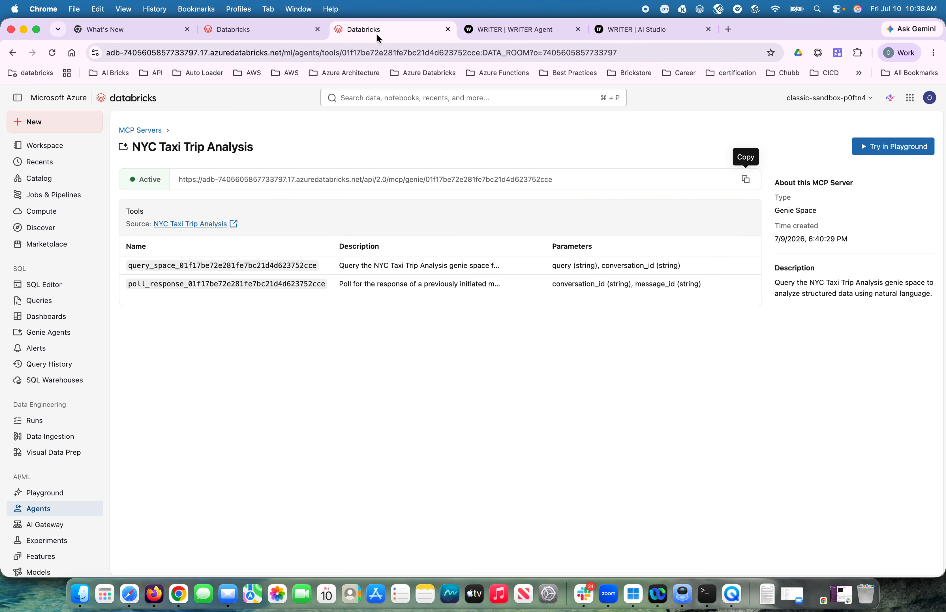
pyautogui.click(278, 26)
pyautogui.click(541, 370)
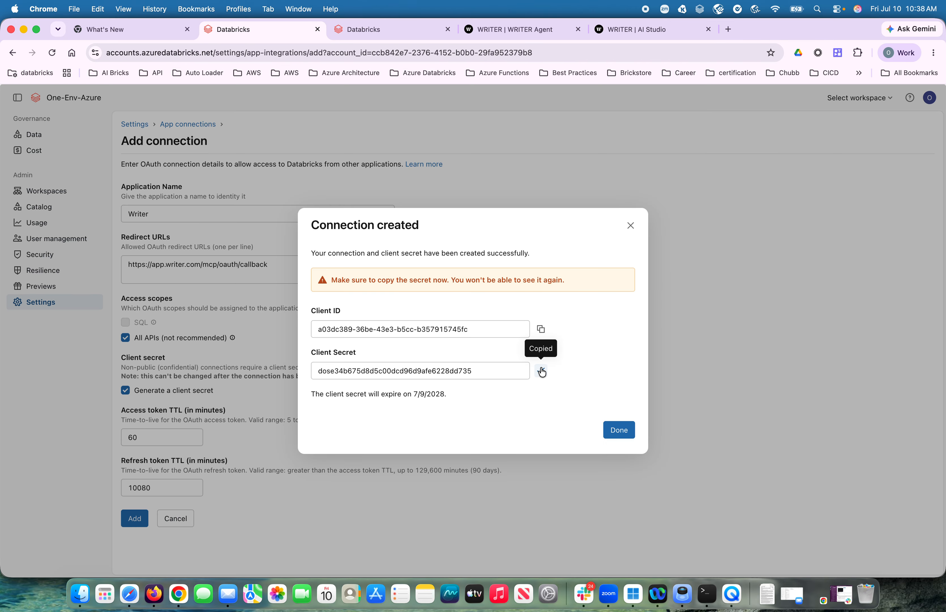
pyautogui.click(652, 29)
pyautogui.press('super+v')
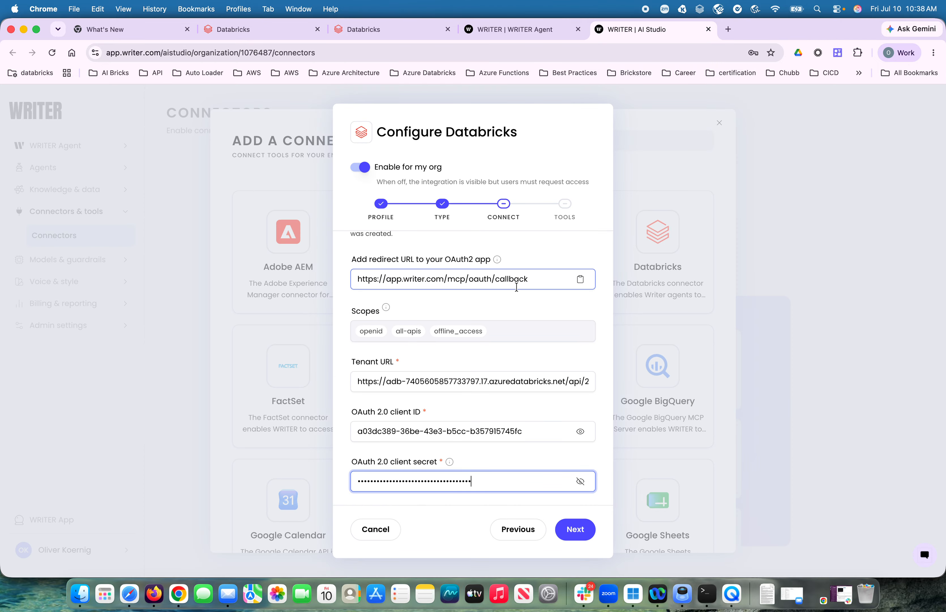
# - Close the Databricks connection credentials dialog and filter the app connections by "Writer"
pyautogui.click(264, 38)
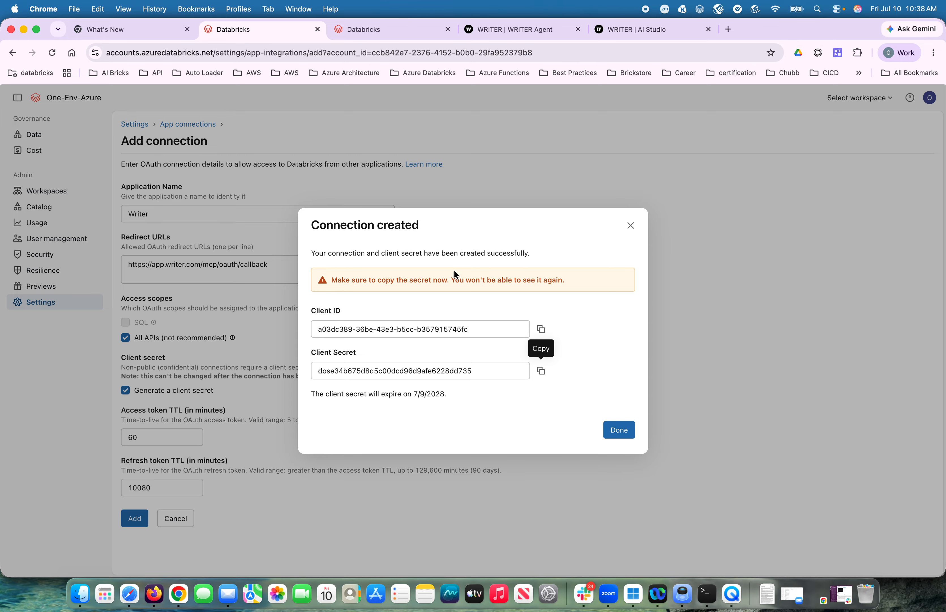
pyautogui.click(619, 430)
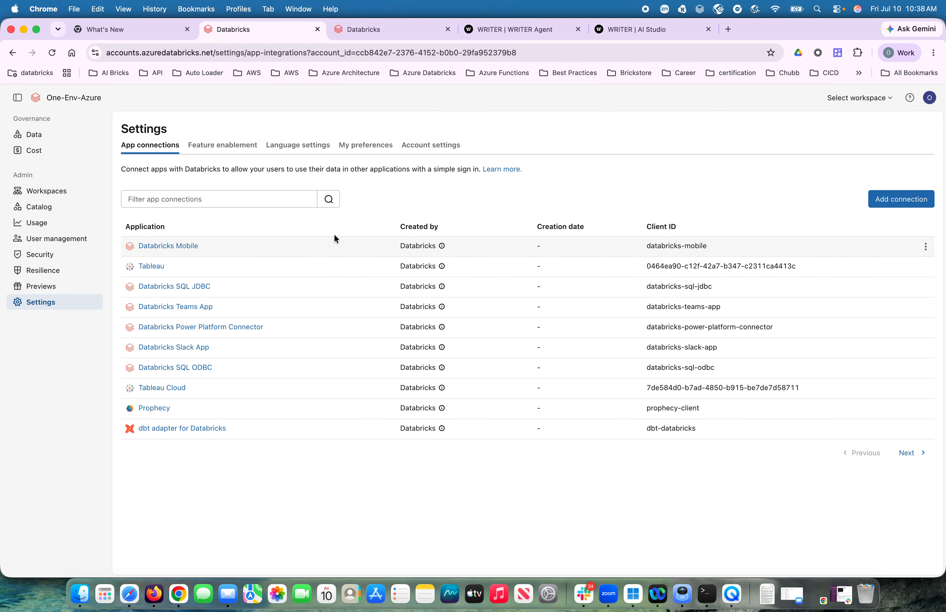
pyautogui.click(262, 202)
pyautogui.write('Writer')
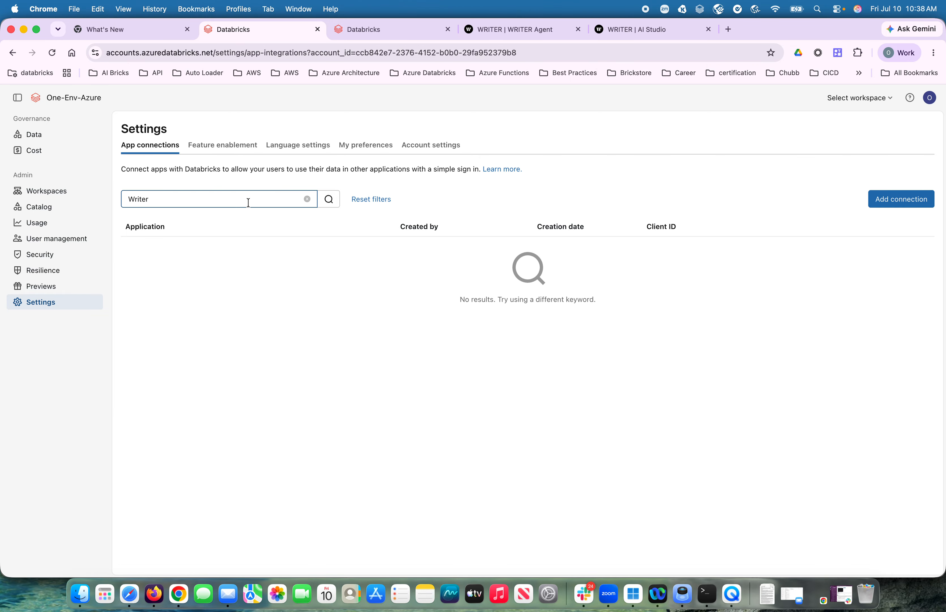
# - Clear the "Writer" filter text from the Databricks app connections list
pyautogui.click(174, 199)
pyautogui.press('BackSpace')
pyautogui.press('BackSpace')
pyautogui.press('BackSpace')
pyautogui.press('BackSpace')
pyautogui.press('BackSpace')
pyautogui.press('BackSpace')
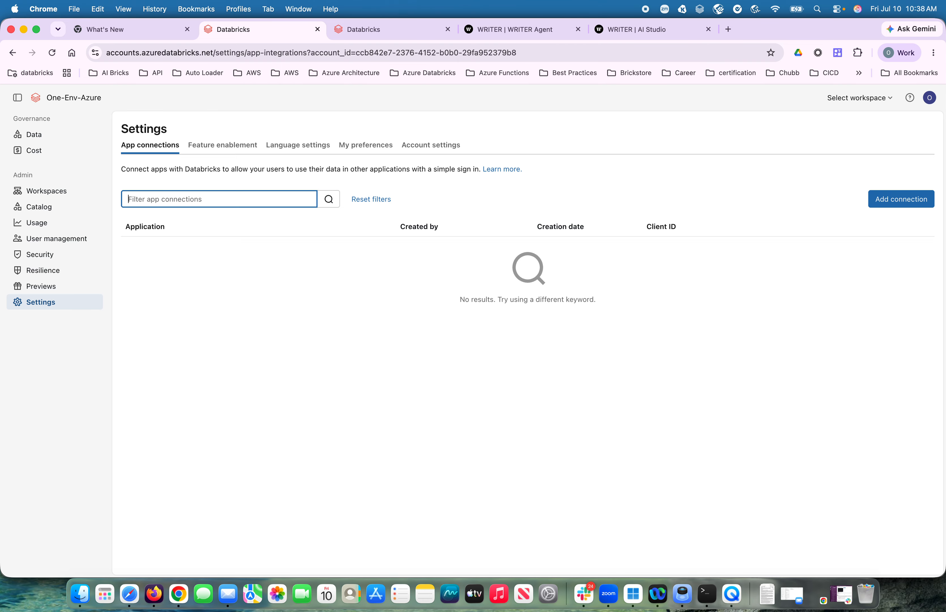
# - Return to the WRITER connector setup, authenticate to Databricks and save with both tools enabled, declining to store the password in the browser
pyautogui.click(632, 32)
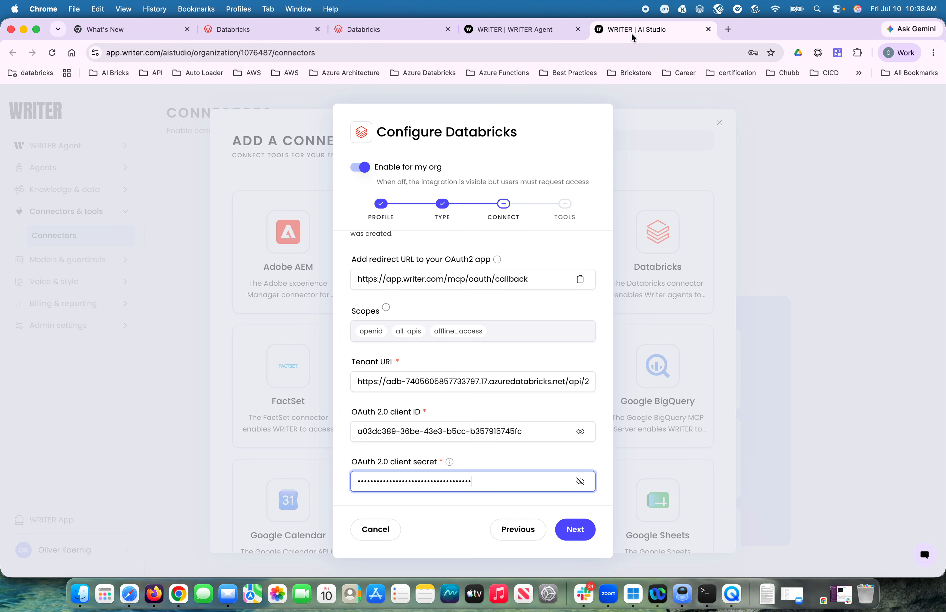
pyautogui.click(575, 530)
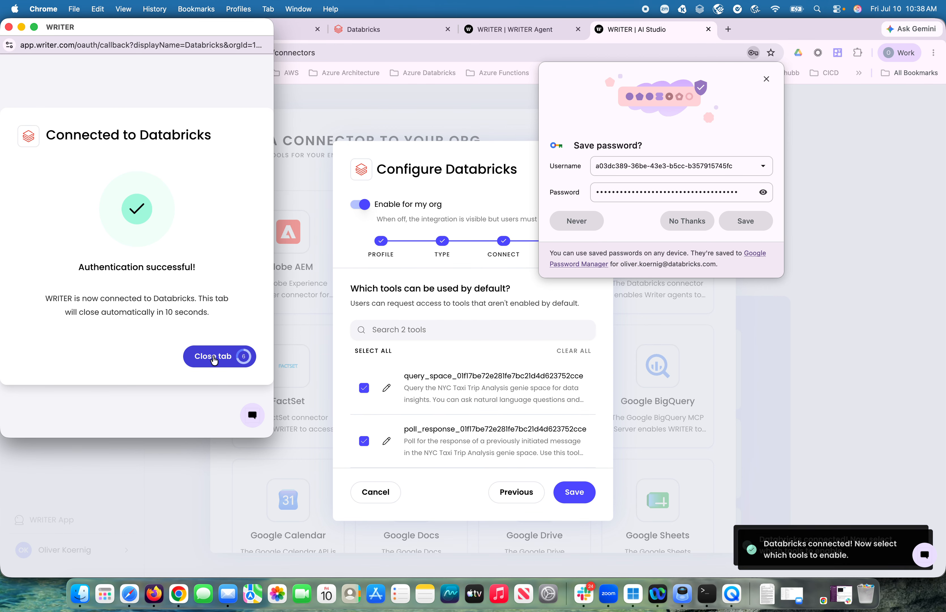
pyautogui.click(214, 359)
pyautogui.click(580, 501)
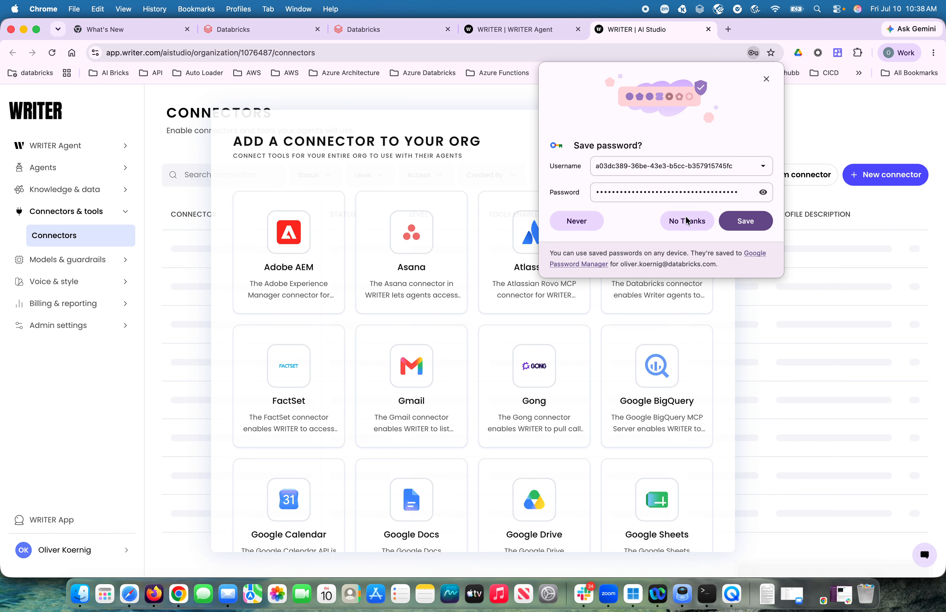
pyautogui.click(687, 220)
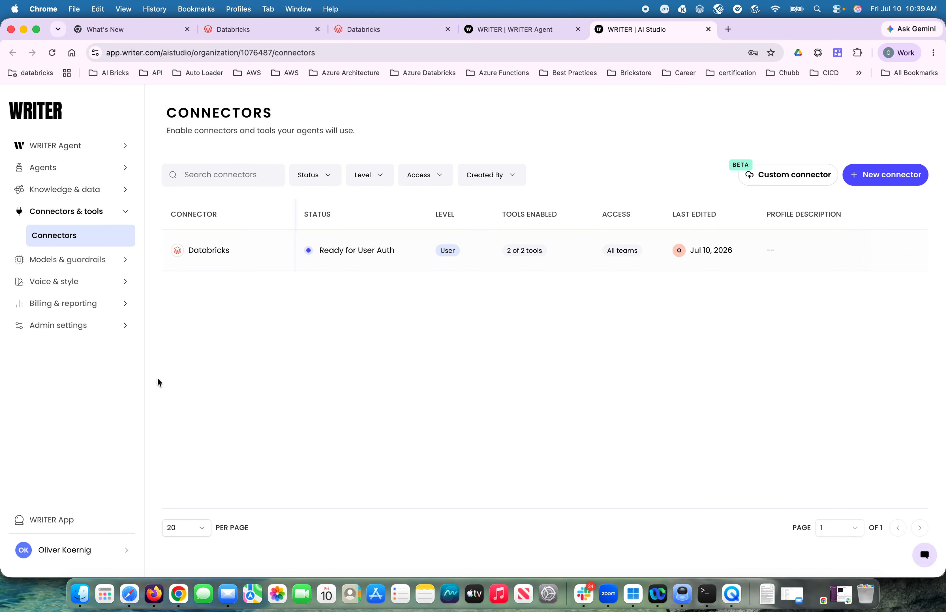
# - Open the WRITER App and ask the agent "Give me the latest taxi trip from the Databricks Genie Space"
pyautogui.click(70, 519)
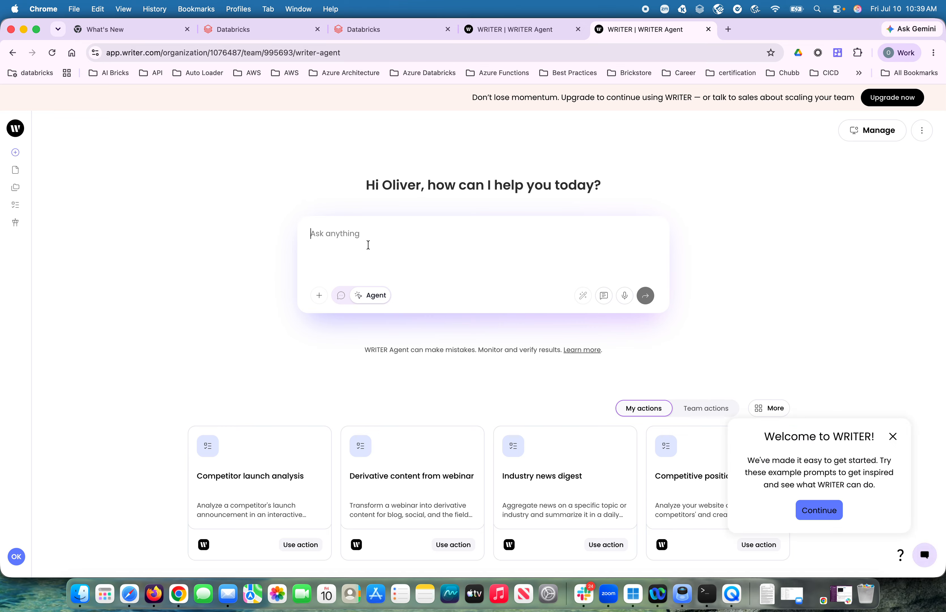
pyautogui.write('Give me')
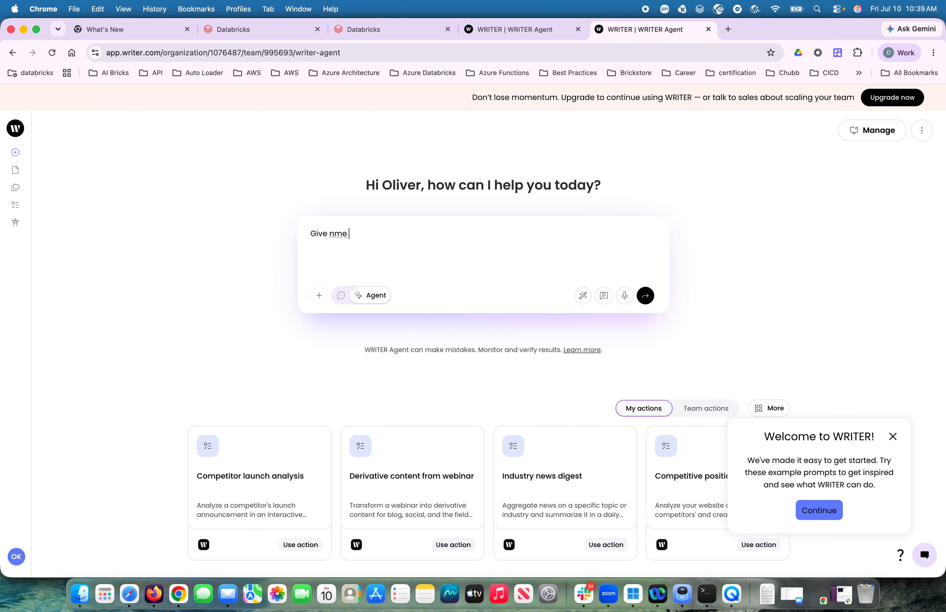
pyautogui.press('BackSpace')
pyautogui.press('BackSpace')
pyautogui.press('BackSpace')
pyautogui.write('n')
pyautogui.press('BackSpace')
pyautogui.write('me the latest taxi trip from the Datab')
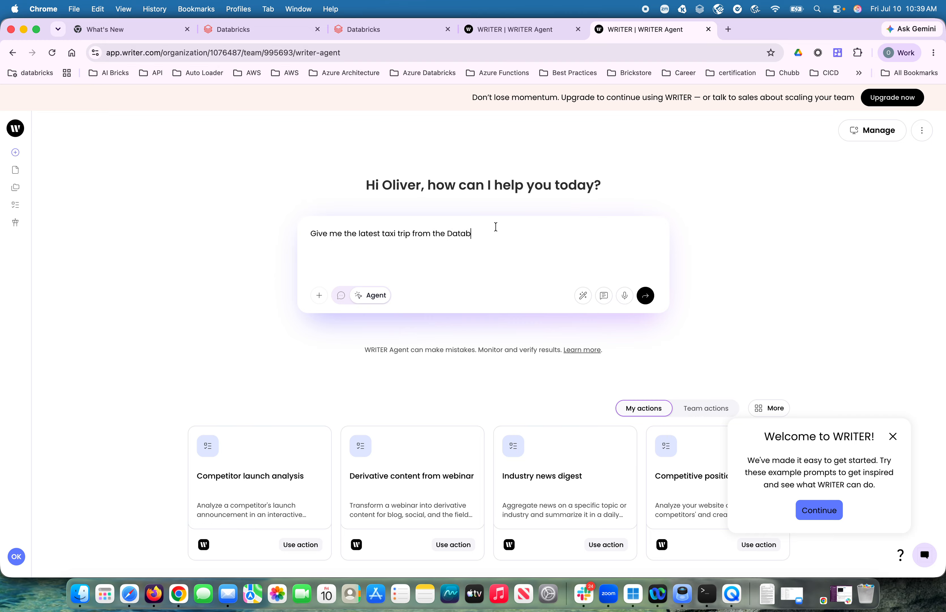
pyautogui.write('ricks Genie Space')
pyautogui.click(648, 297)
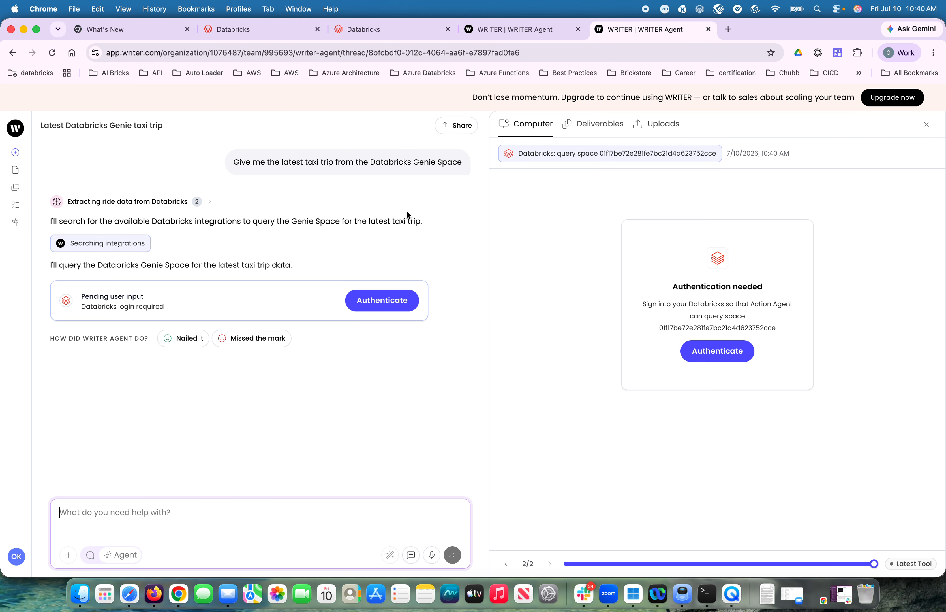
# - Authenticate the agent's pending Databricks login and close the confirmation page so the query can continue
pyautogui.click(377, 309)
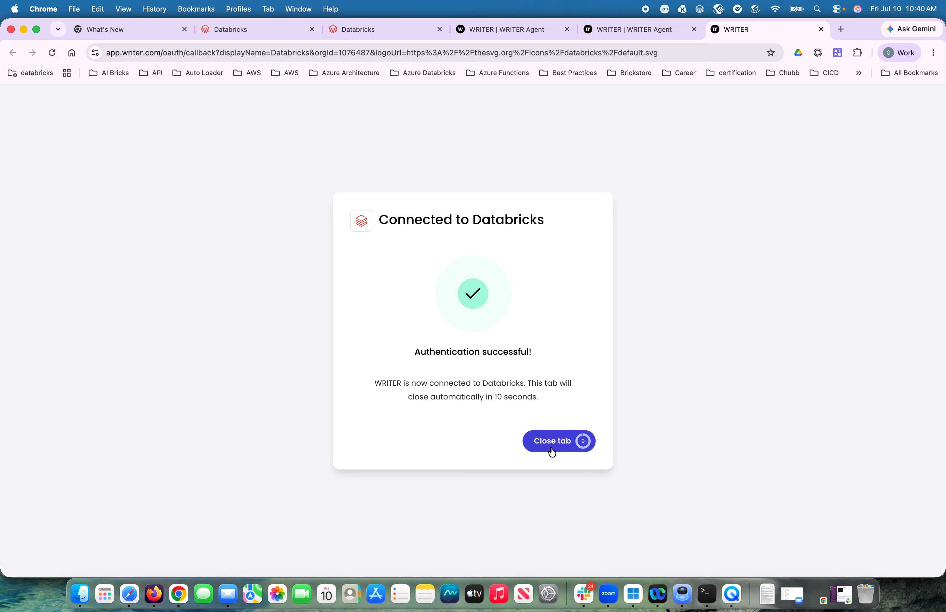
pyautogui.click(550, 443)
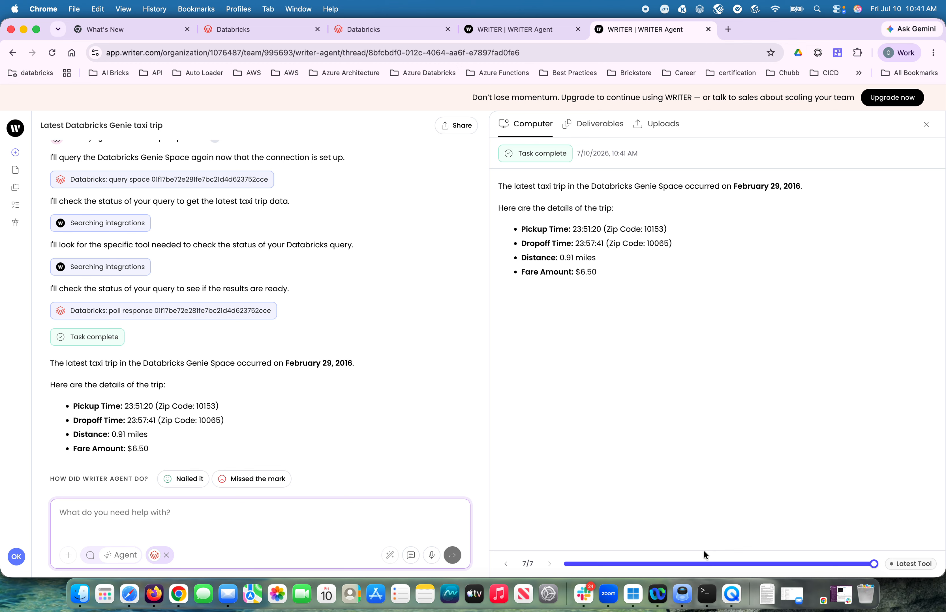
pyautogui.click(734, 595)
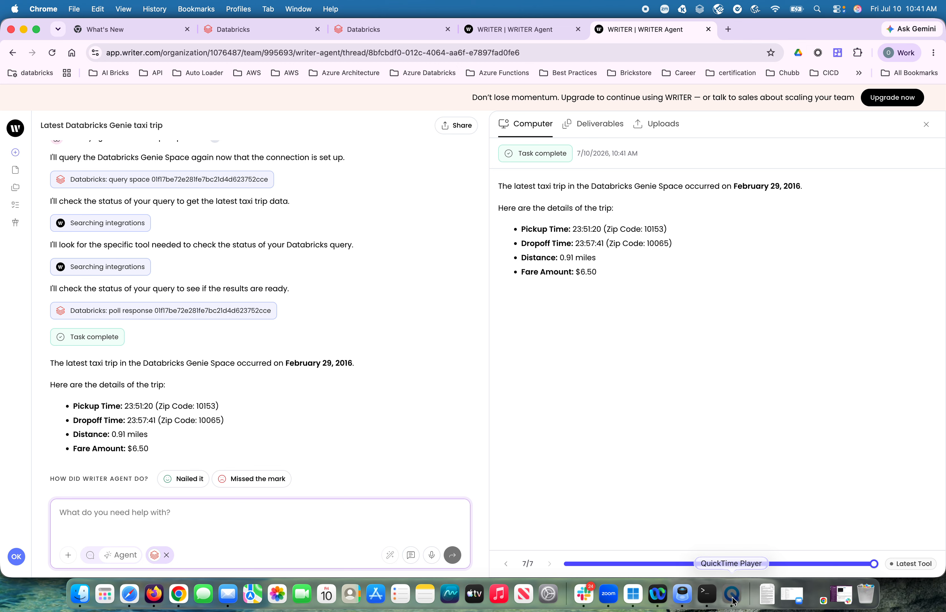